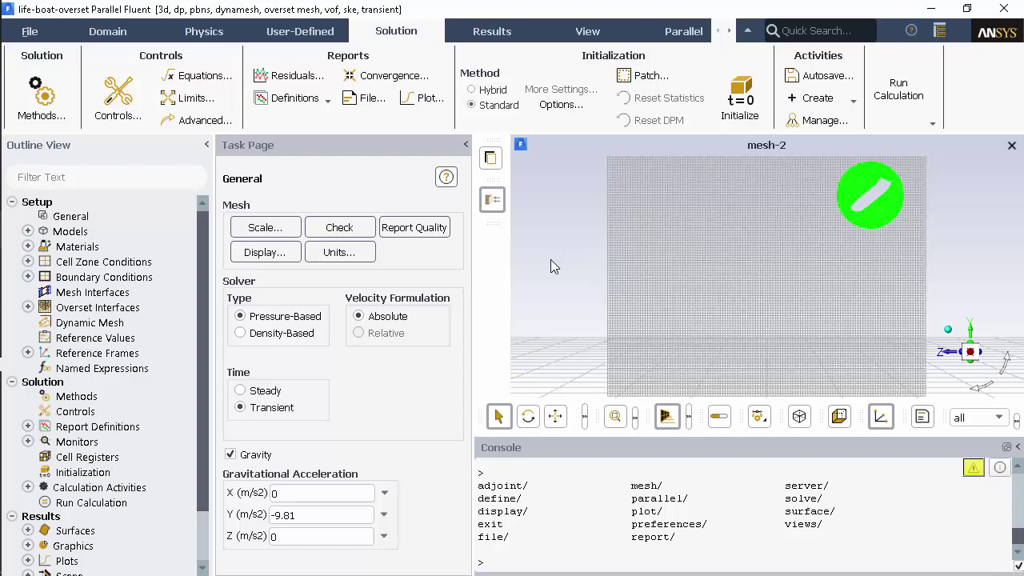
- Expand Overset Interfaces in the outline so the o-i interface is listed
click(28, 307)
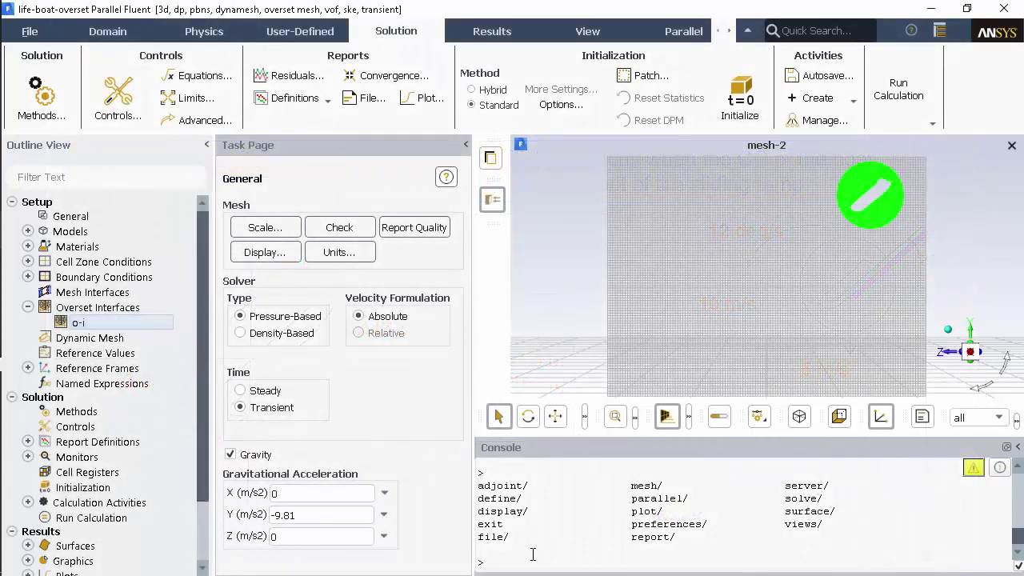
- Set the overset donor-priority-method to 0 (cell volume based) through the define console commands
text(define)
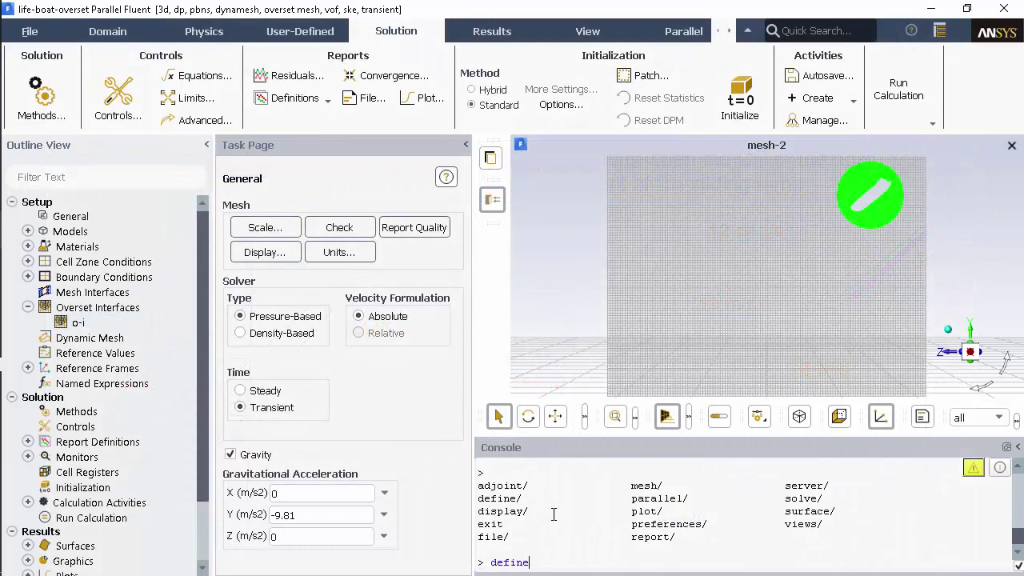
key(Return)
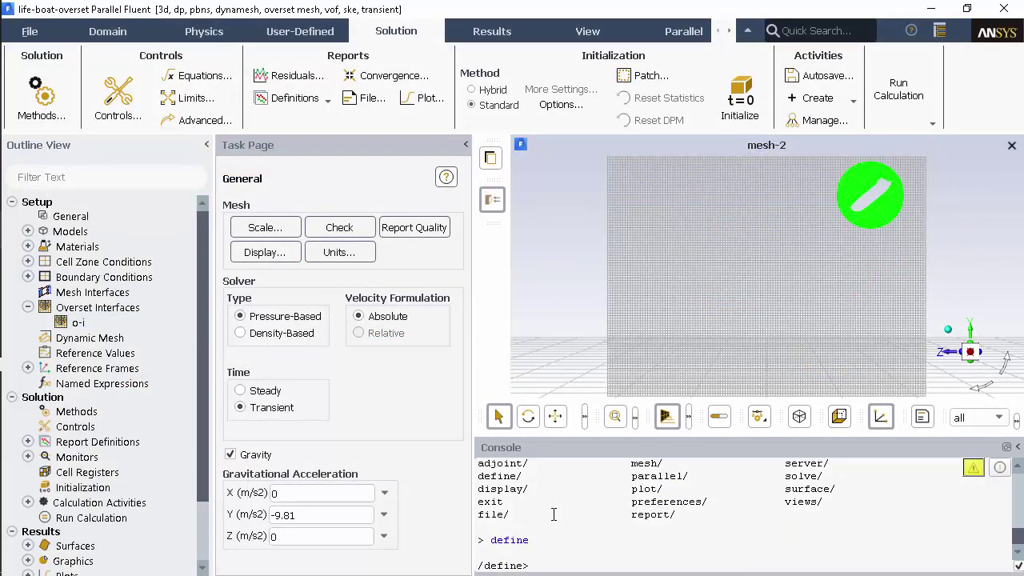
text(overset-interface)
key(Return)
text(options)
key(Return)
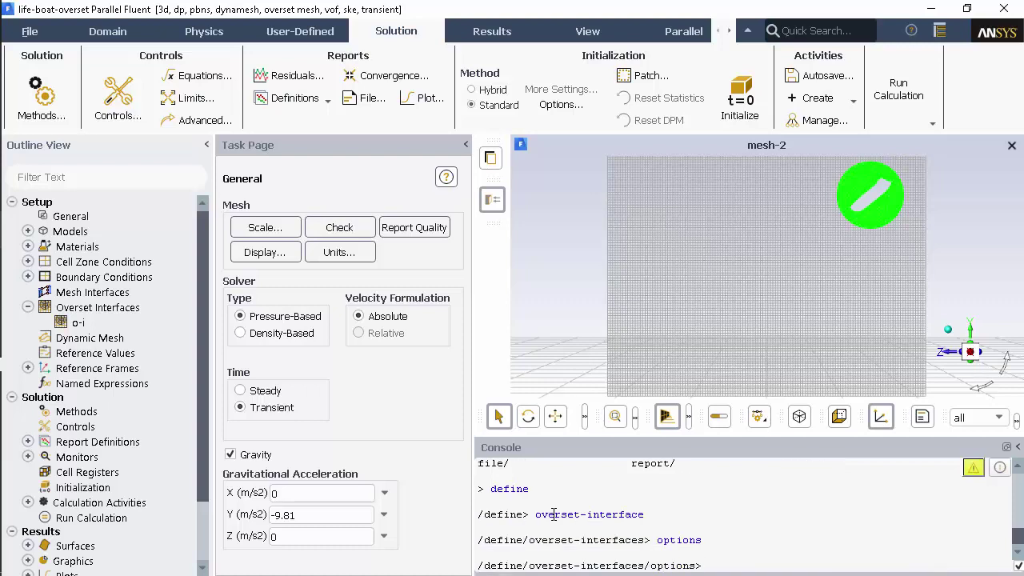
text(donor-priority-method)
key(Return)
text(0)
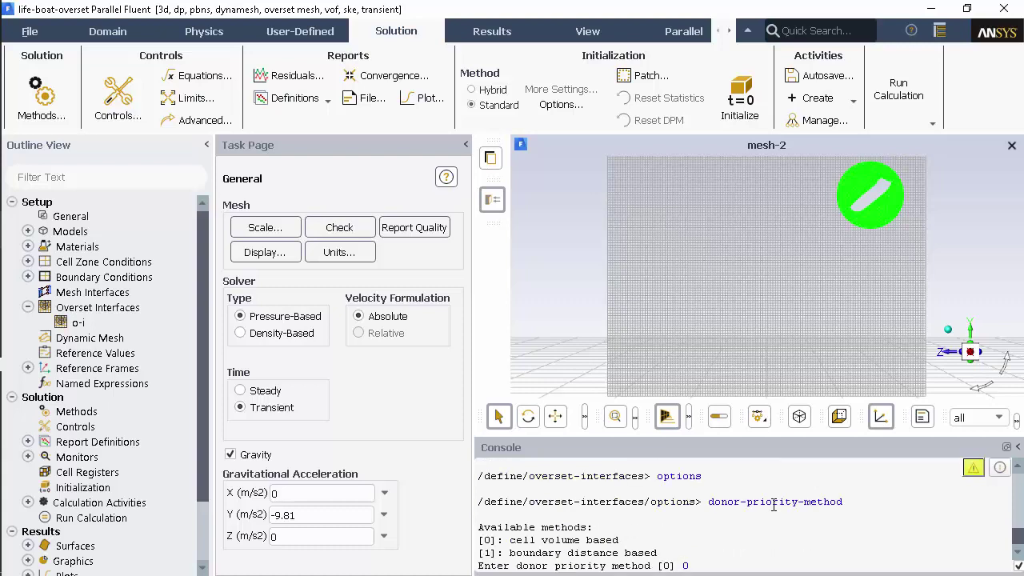
key(Return)
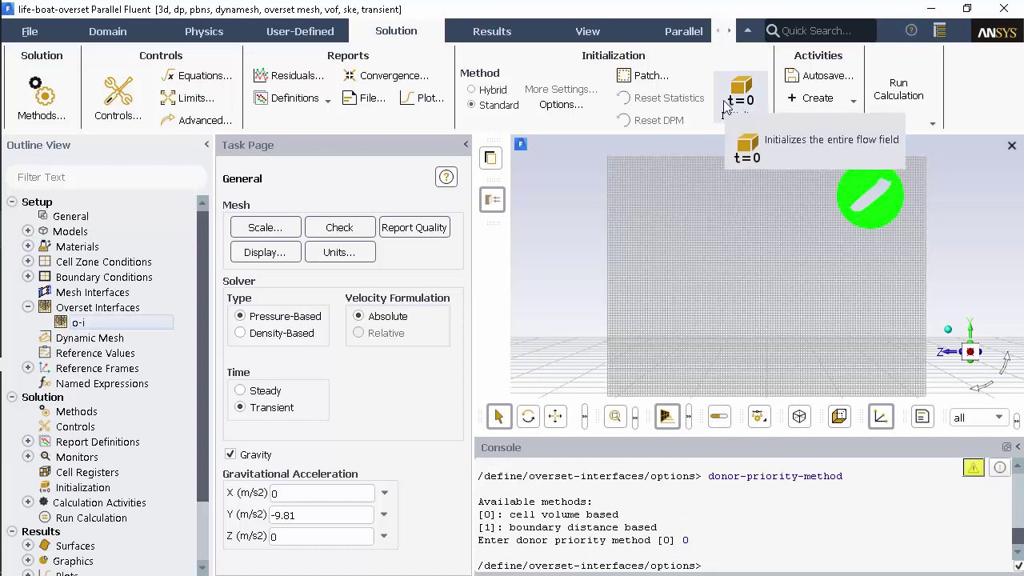
- Initialize the flow field and start a new mesh display definition
click(730, 105)
scroll(183, 320, down, 3)
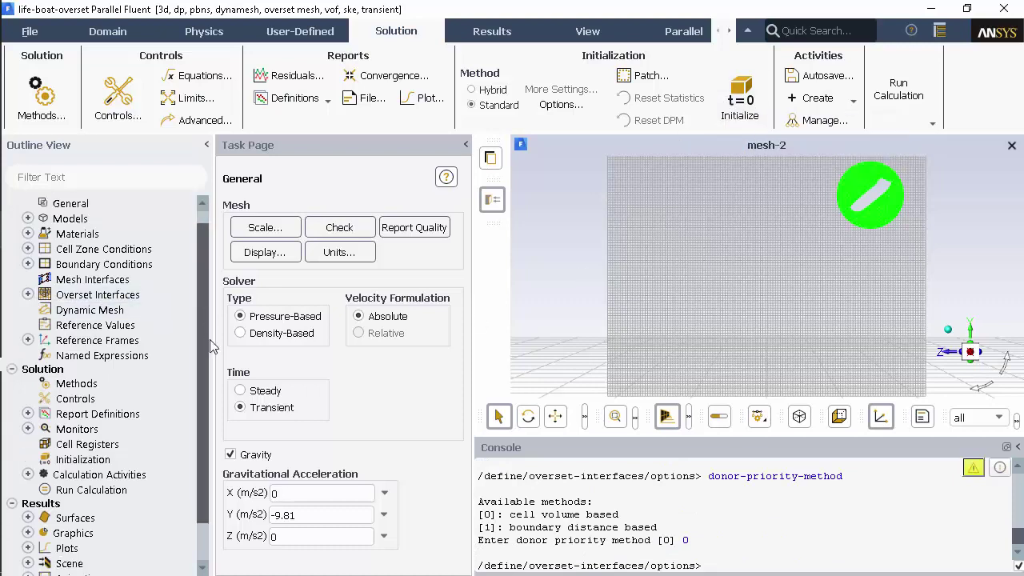
click(28, 487)
click(44, 503)
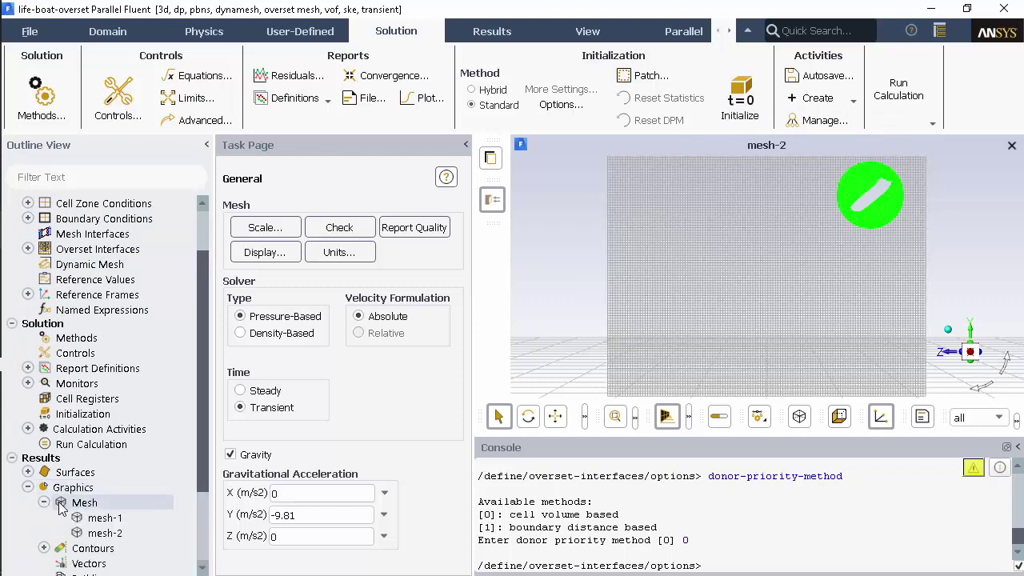
scroll(56, 481, down, 2)
right_click(81, 412)
click(112, 442)
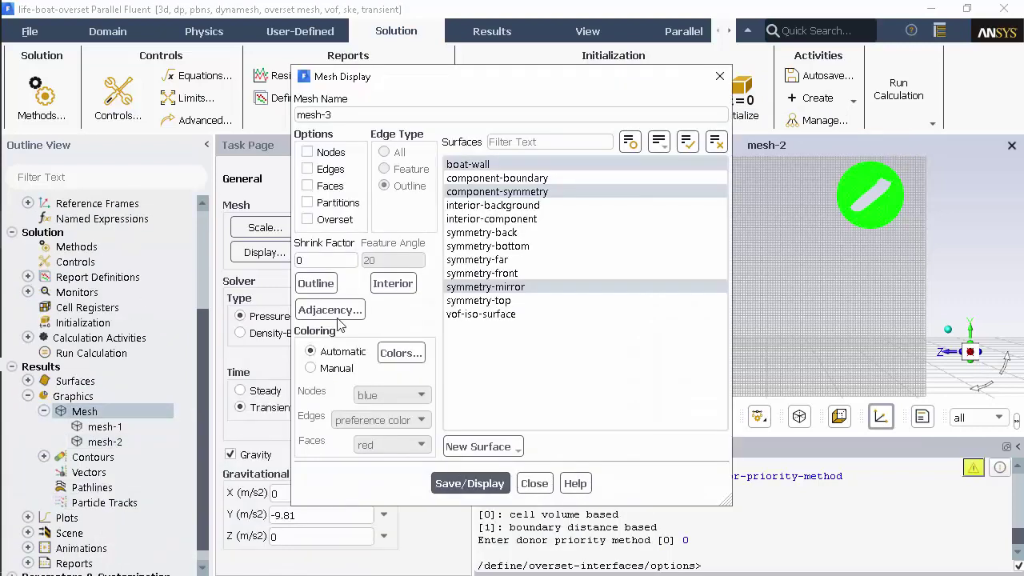
- Save and display mesh-3 on the Symmetry surfaces with edges, faces and overset cells
click(660, 142)
click(690, 220)
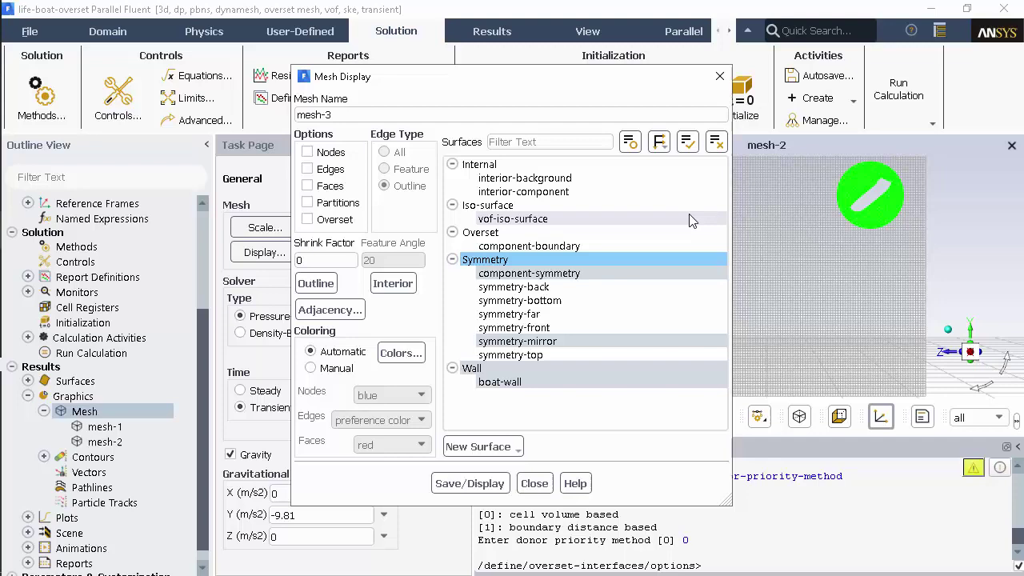
click(485, 260)
click(308, 169)
click(328, 187)
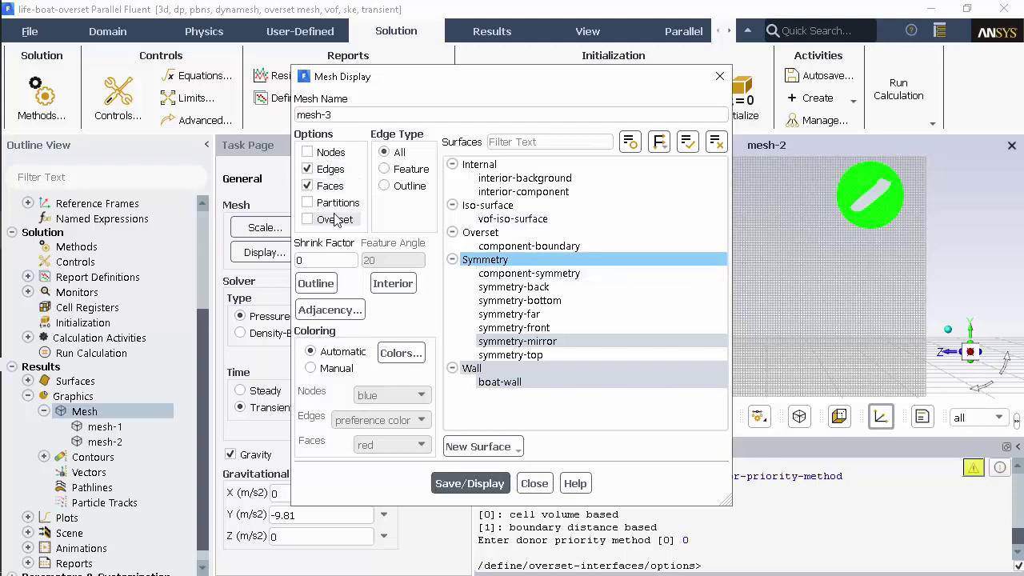
click(333, 220)
click(472, 483)
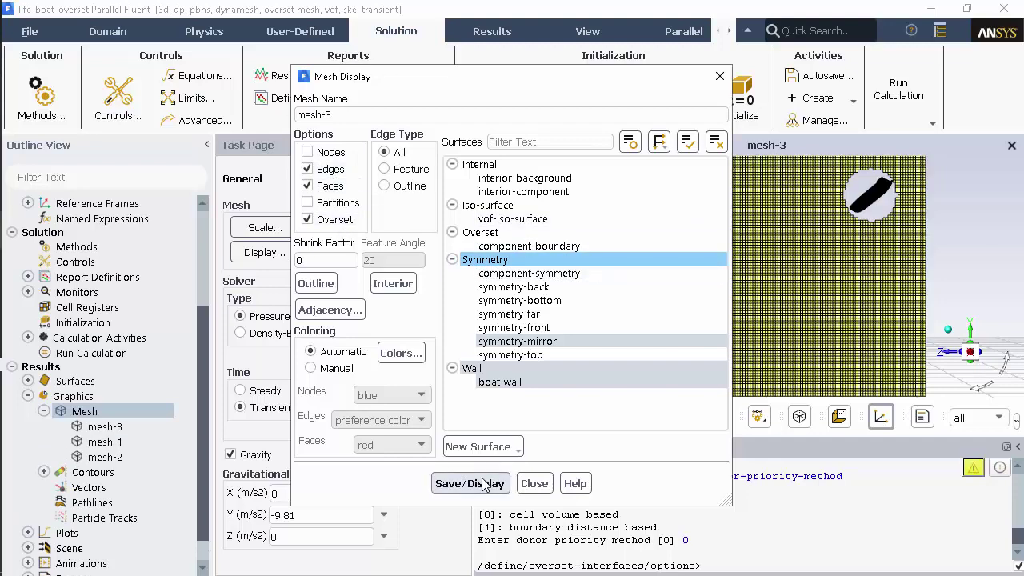
click(535, 483)
- Fit the whole domain in the view and display mesh-2 again
scroll(875, 189, up, 3)
click(554, 416)
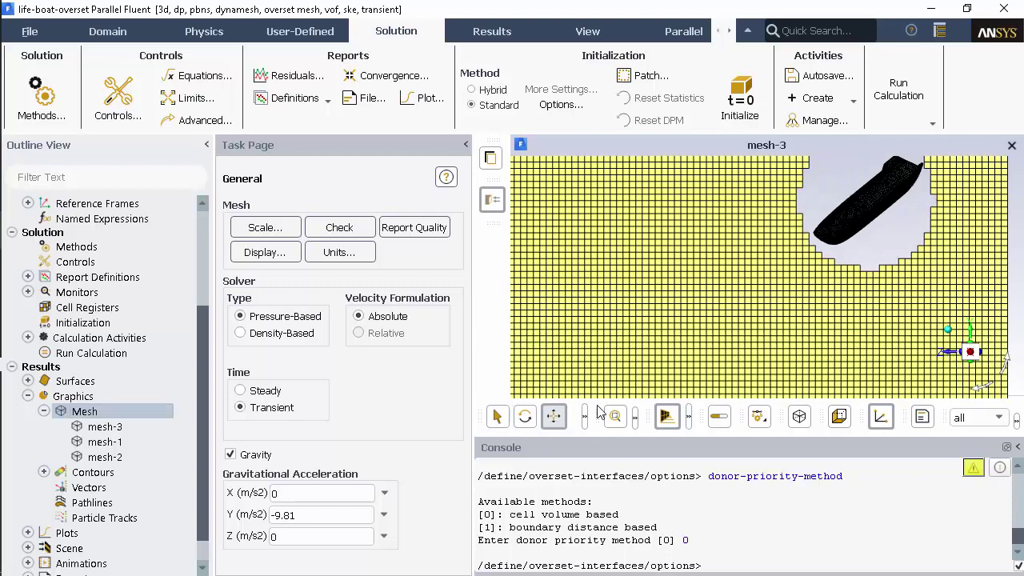
drag(894, 304, 798, 334)
scroll(780, 304, up, 3)
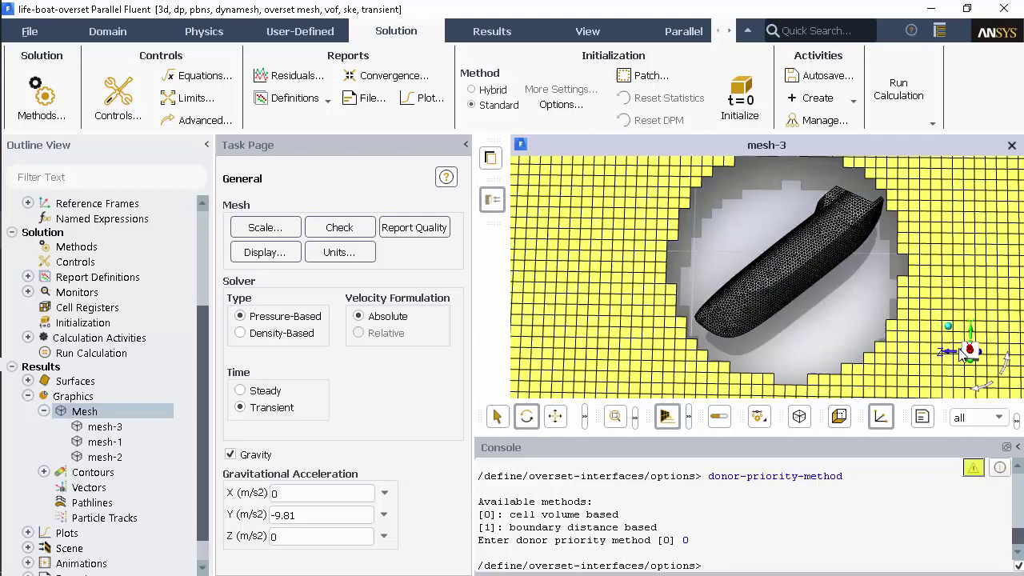
click(616, 416)
click(618, 417)
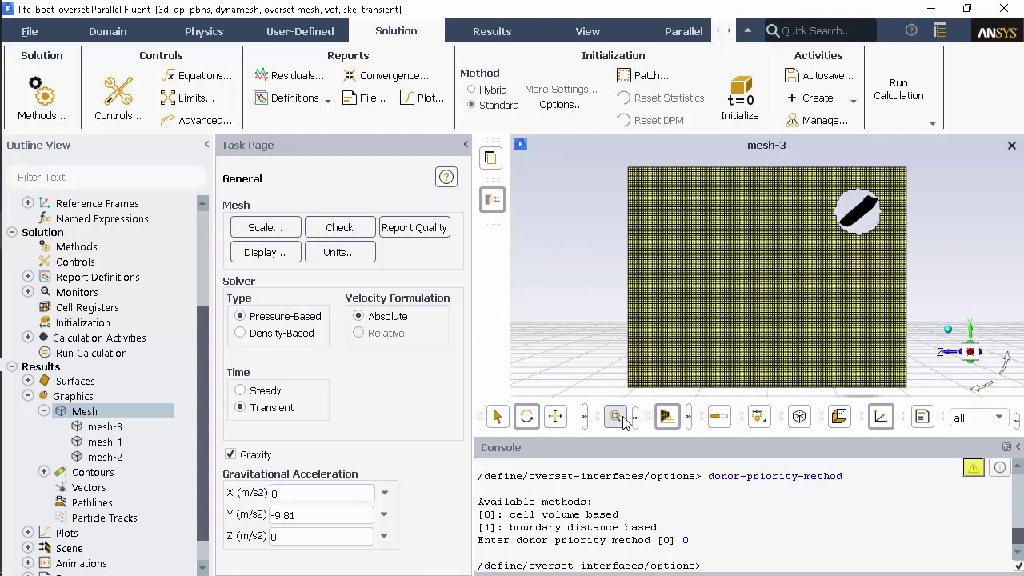
right_click(105, 457)
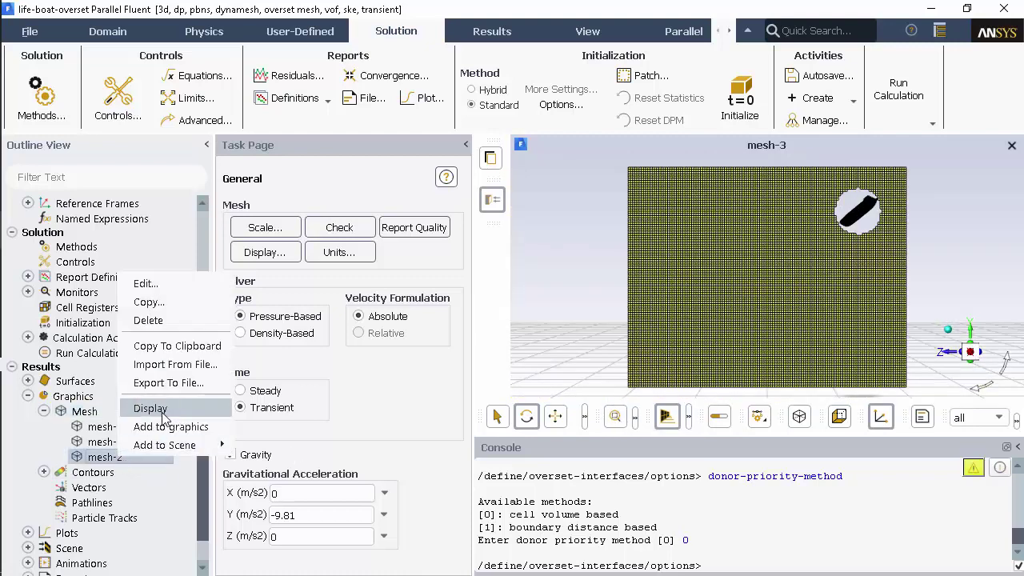
click(148, 413)
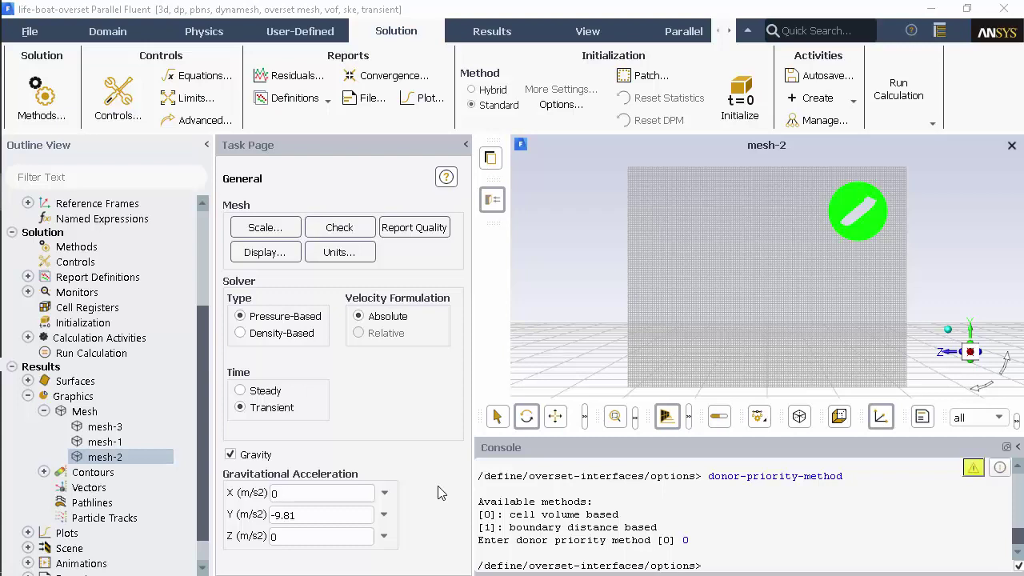
- Review the Volume of Fluid model's phases: air primary, water-liquid secondary
scroll(98, 248, up, 3)
click(28, 231)
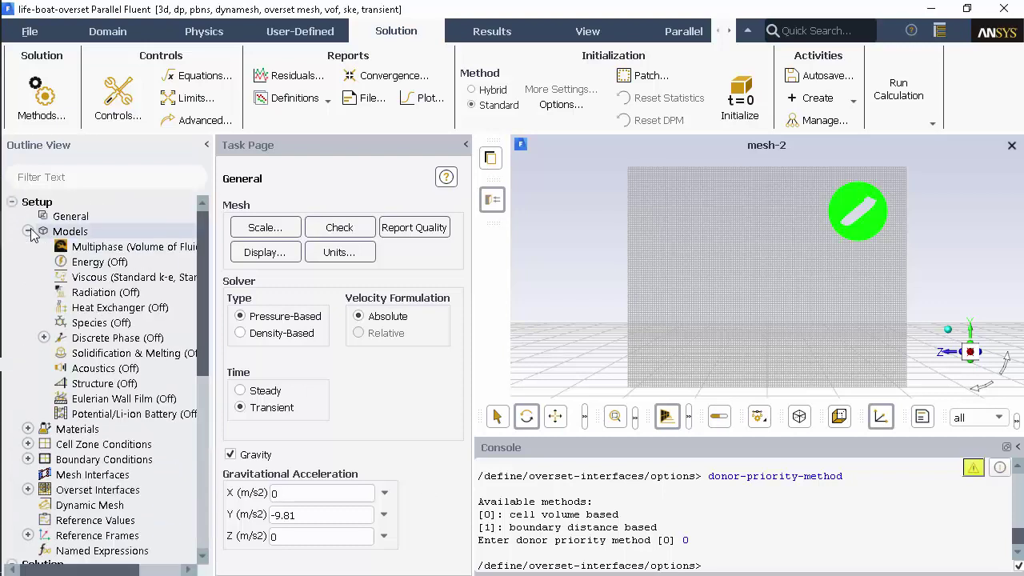
drag(212, 280, 284, 280)
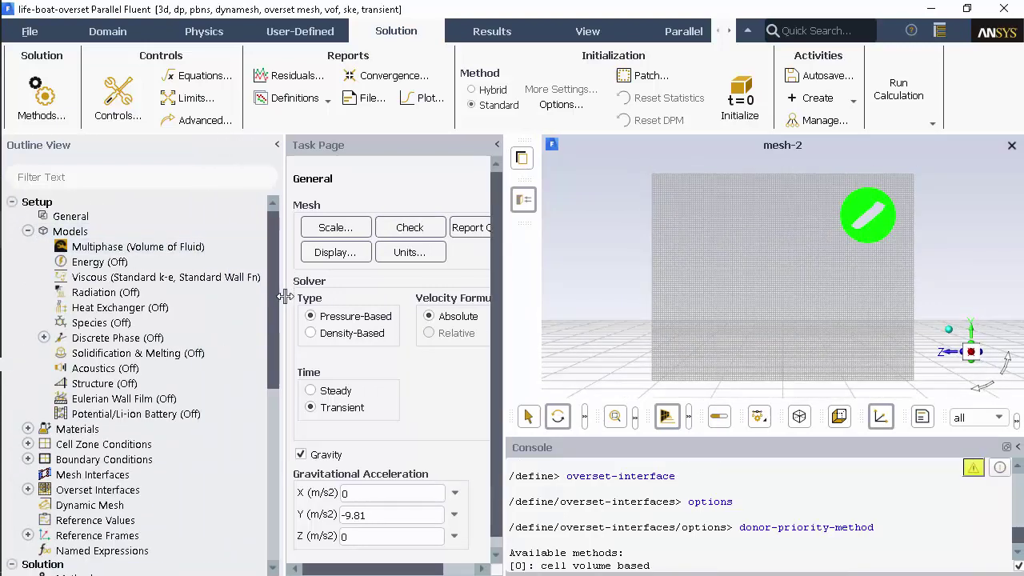
double_click(135, 248)
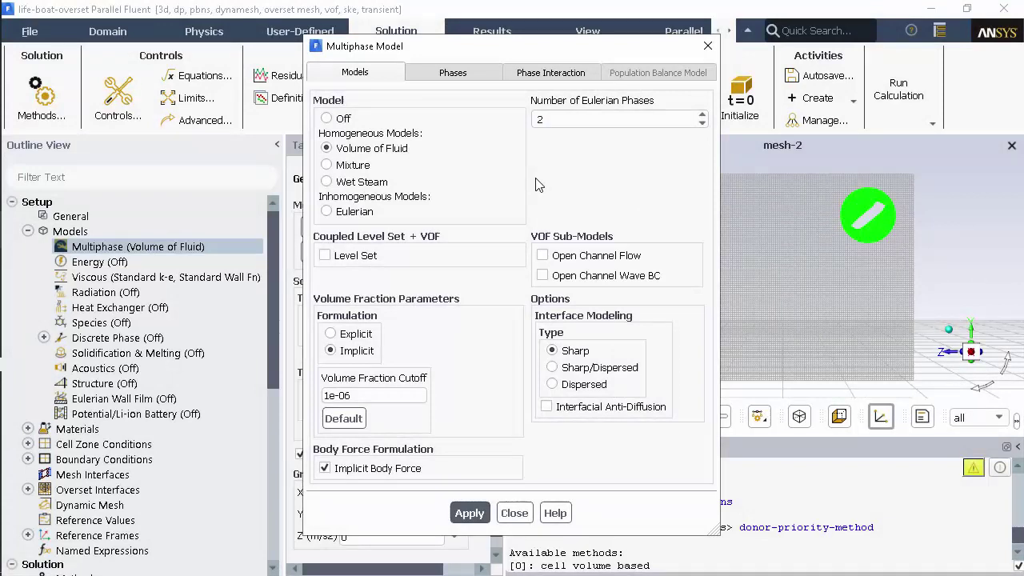
click(462, 74)
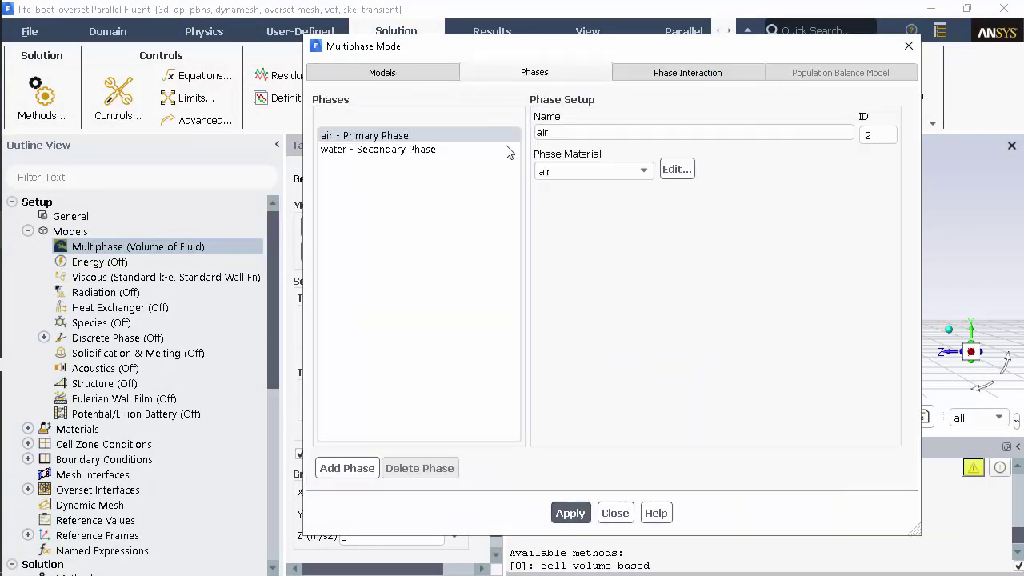
click(462, 155)
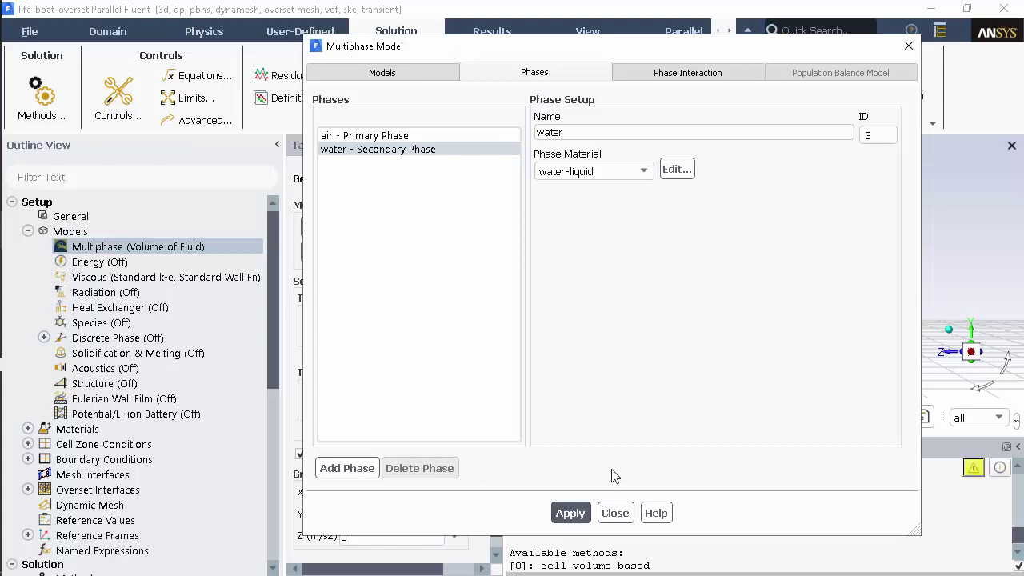
click(616, 514)
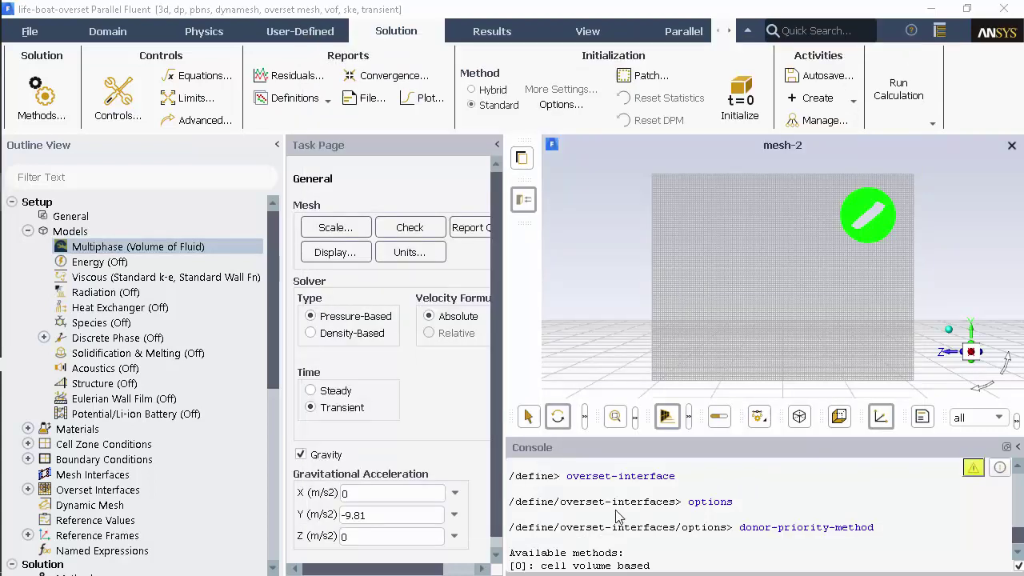
- Accept operating conditions of 101325 Pa, reference location Y 15 m, density 1.225 kg/m³
click(216, 35)
click(169, 81)
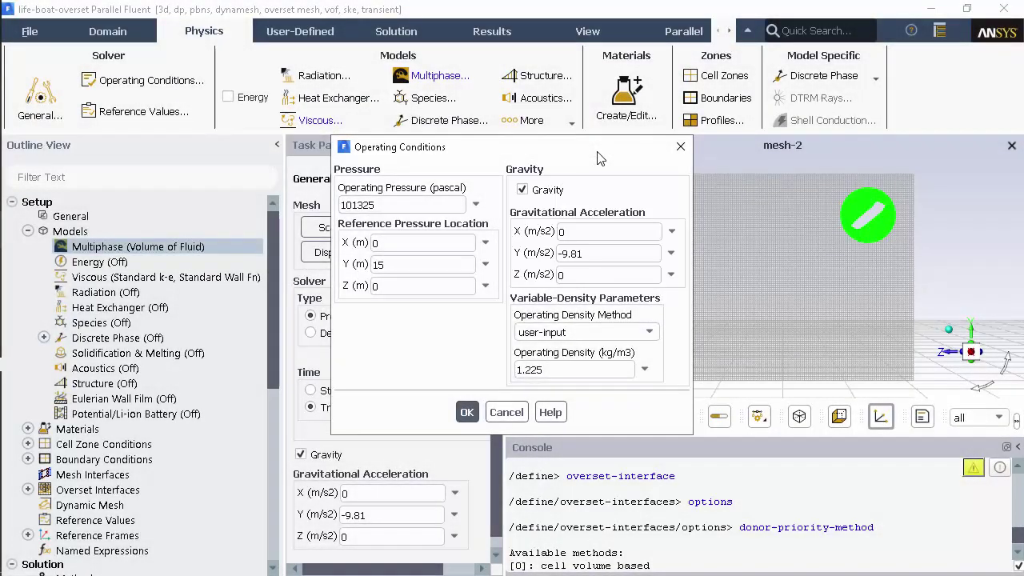
click(467, 413)
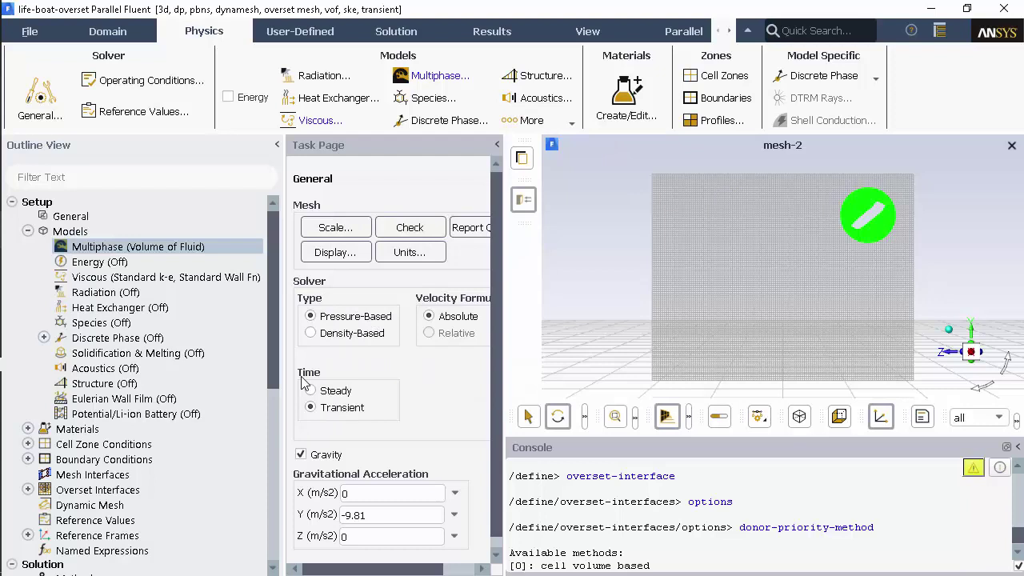
drag(272, 365, 273, 404)
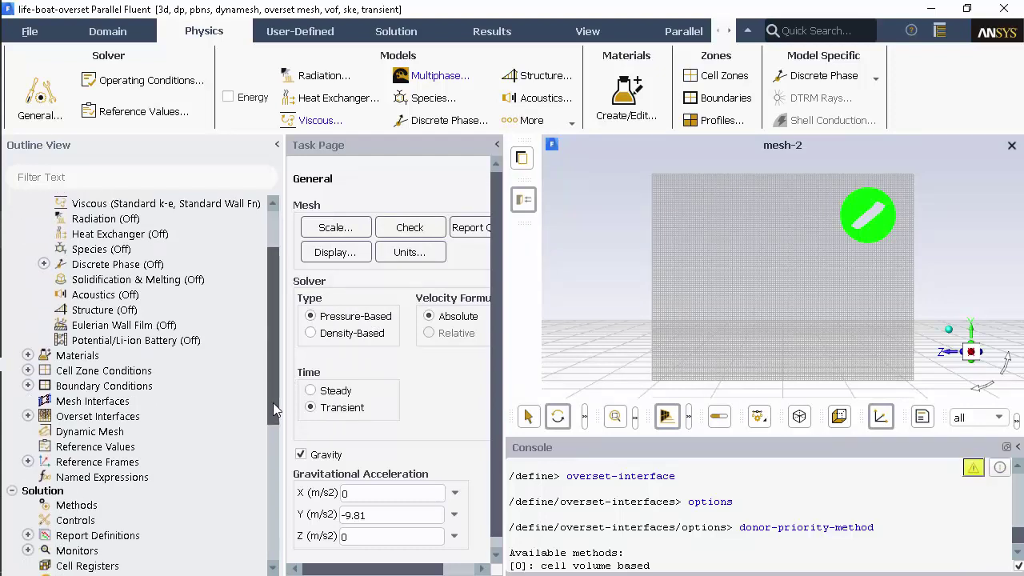
- Show Dynamic Mesh with Six DOF and Implicit Update on, selecting the boat-wall zone
click(128, 429)
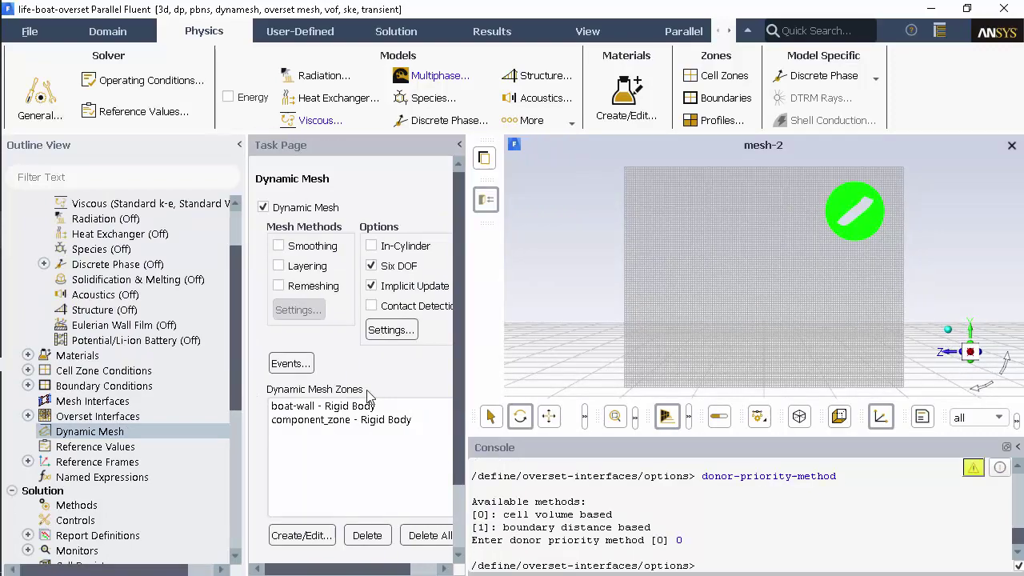
drag(464, 388, 492, 388)
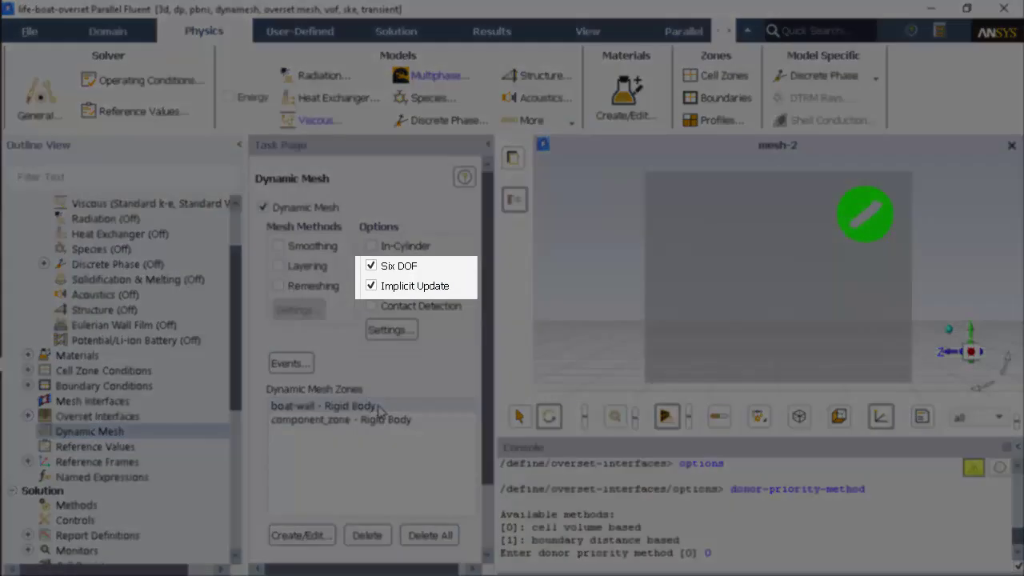
click(378, 408)
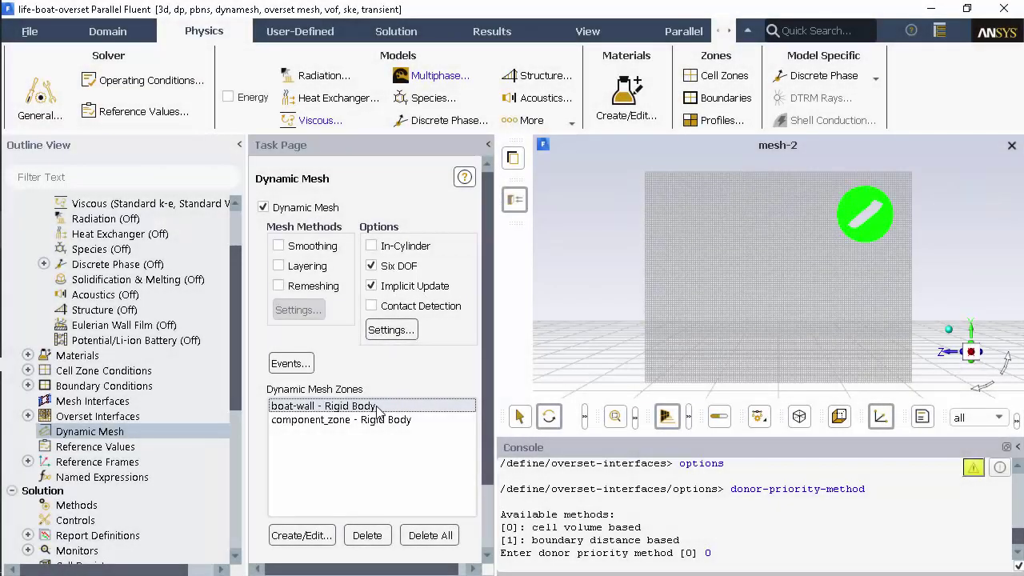
- Review boat-wall and component_zone rigid-body motion, both driven by sdof_properties::libudf
double_click(378, 408)
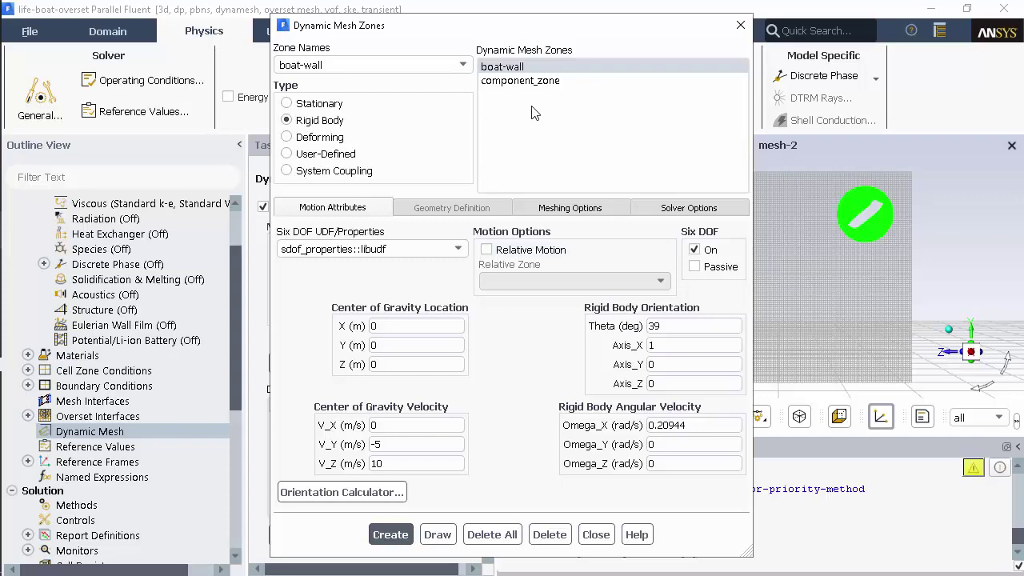
click(551, 82)
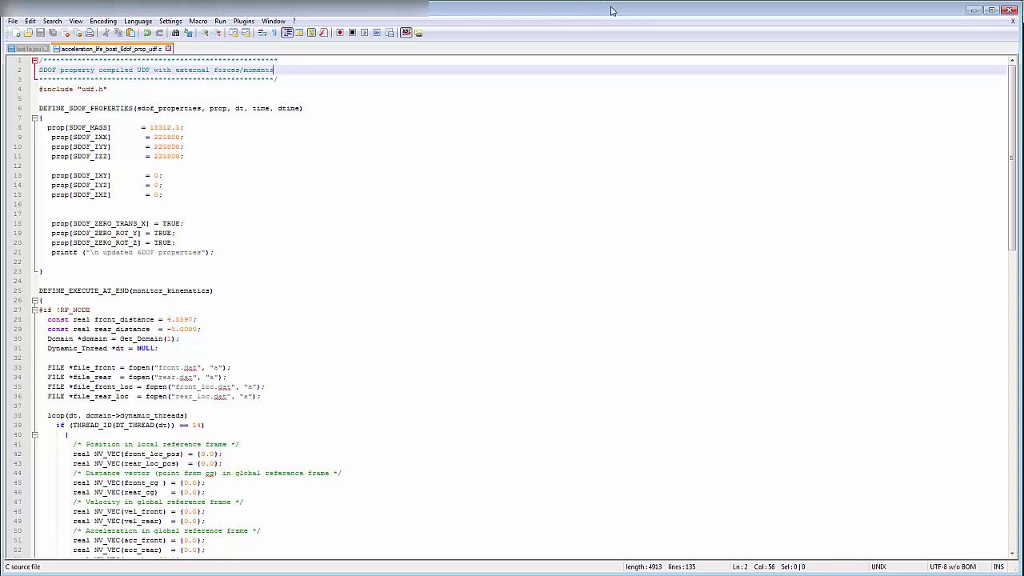
- Read down through the 6DOF UDF's velocity and acceleration calculations
key(Page_Down)
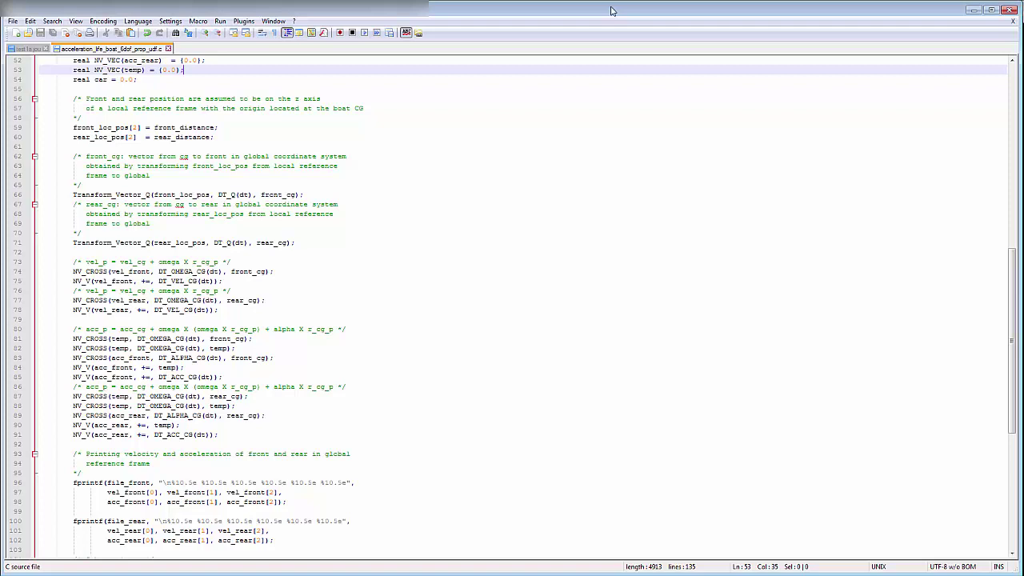
key(Page_Down)
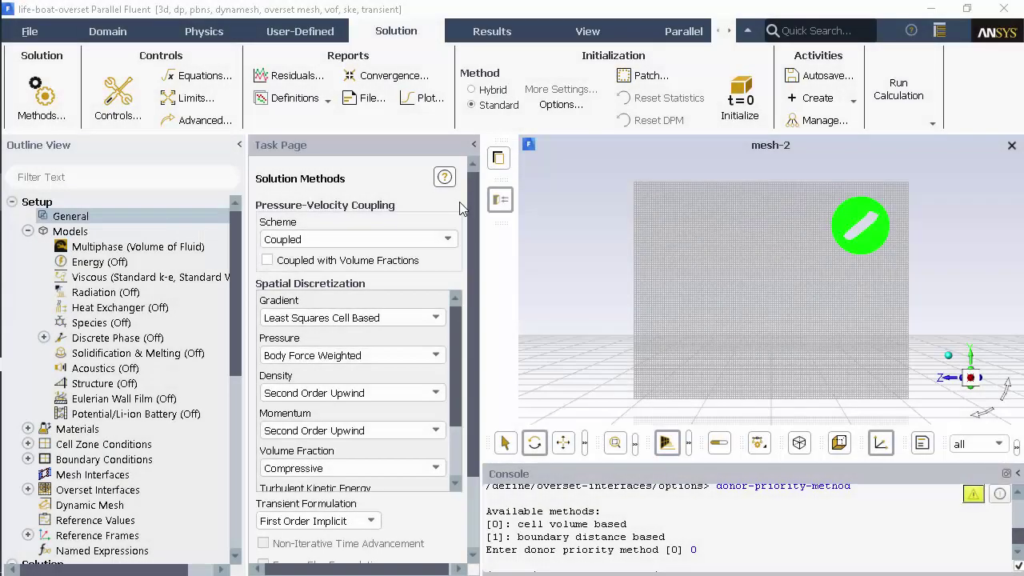
- Review the Coupled solution methods and show Solution Controls with Flow Courant Number 200
drag(456, 352, 453, 416)
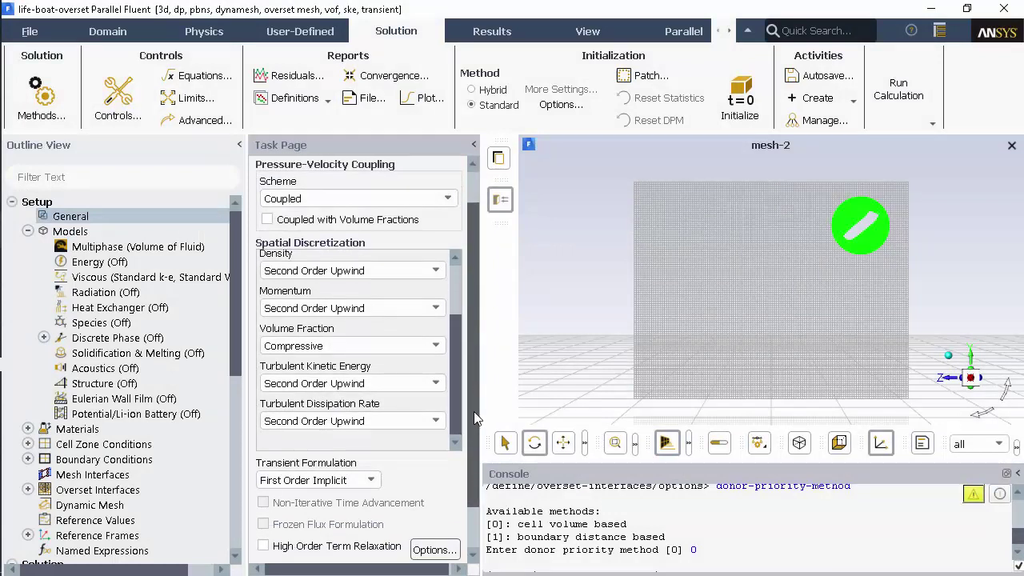
drag(474, 416, 472, 466)
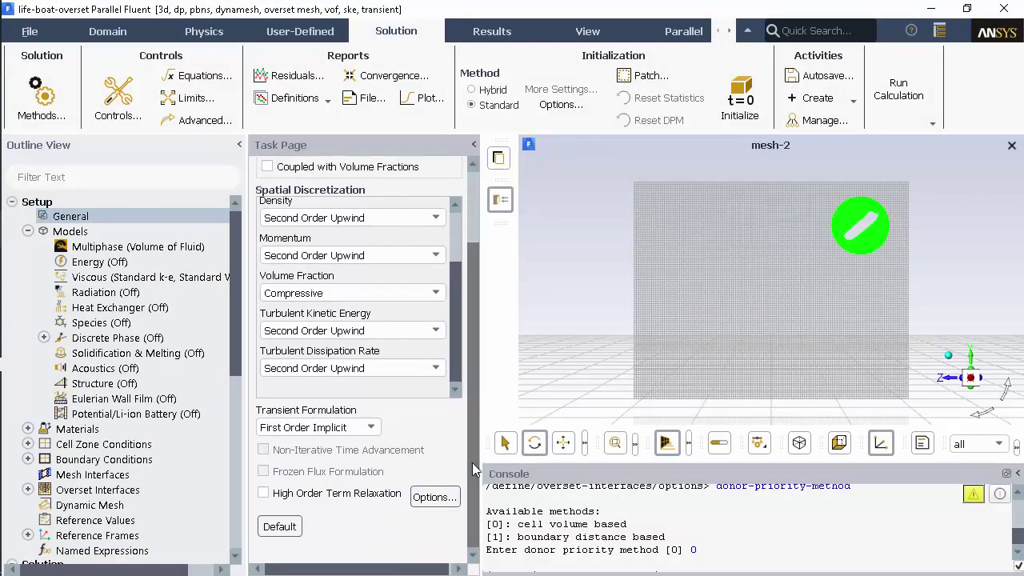
click(120, 104)
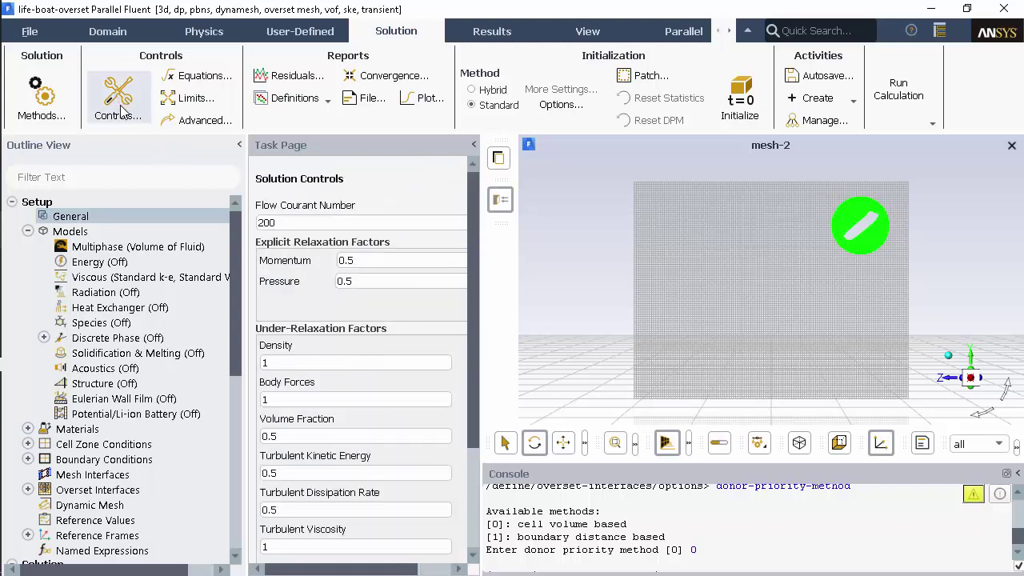
drag(480, 298, 504, 299)
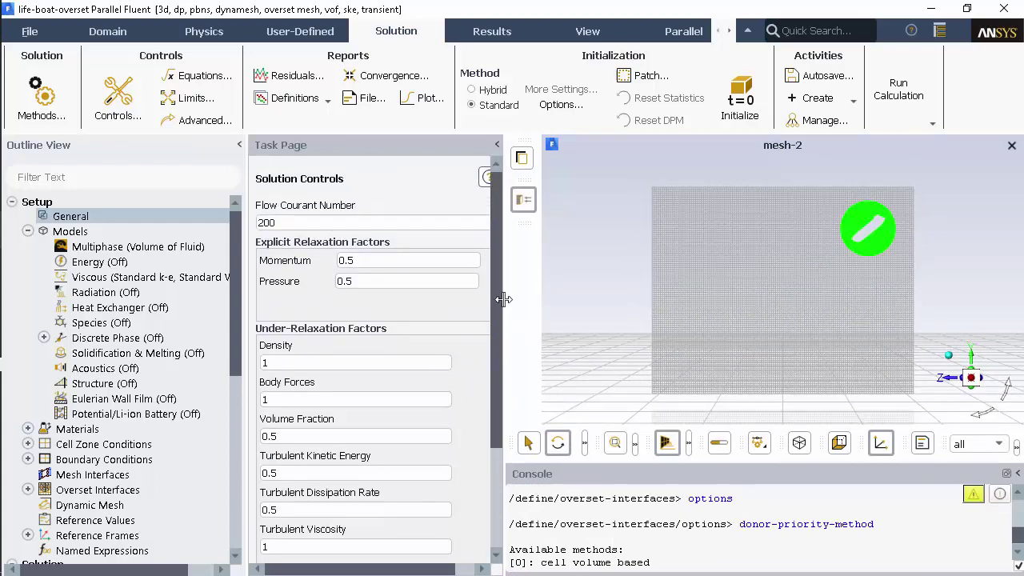
- Review standard initialization values with water volume fraction 0, then bring up Cell Registers options
click(561, 104)
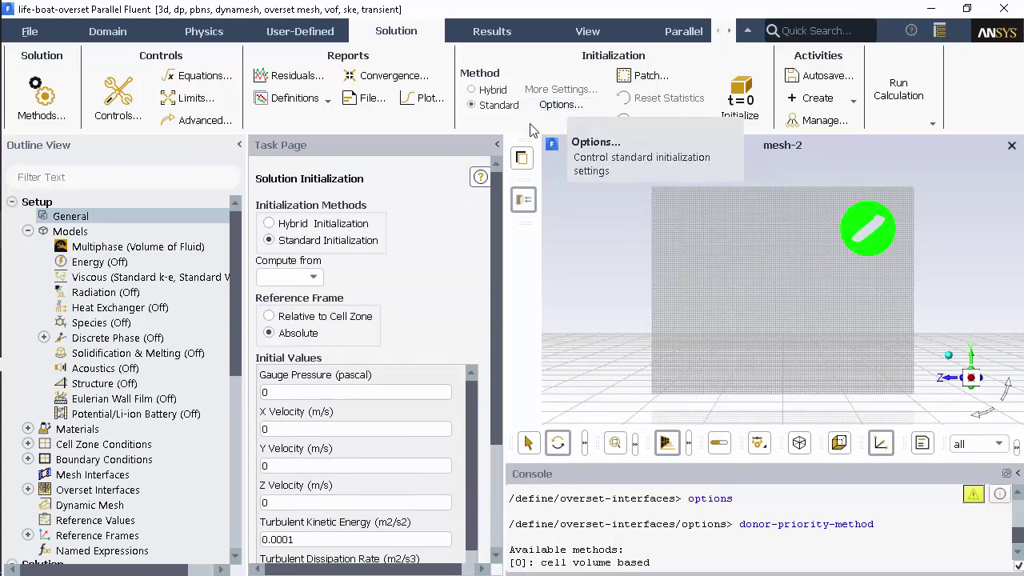
drag(494, 226, 494, 337)
scroll(472, 344, down, 1)
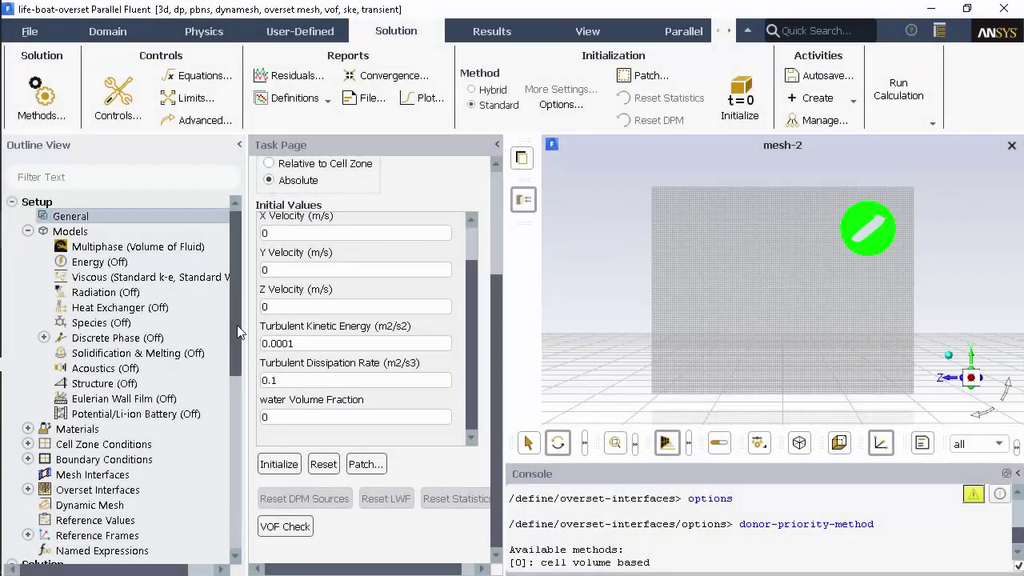
drag(237, 325, 230, 421)
right_click(114, 431)
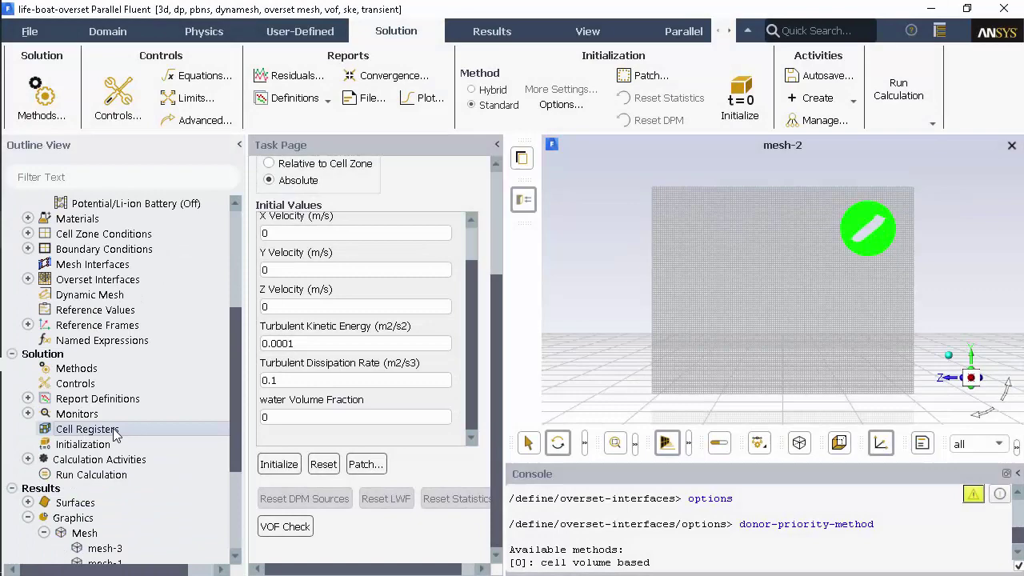
- Create a new hex region register named water_region with X from -100 to 100
click(223, 461)
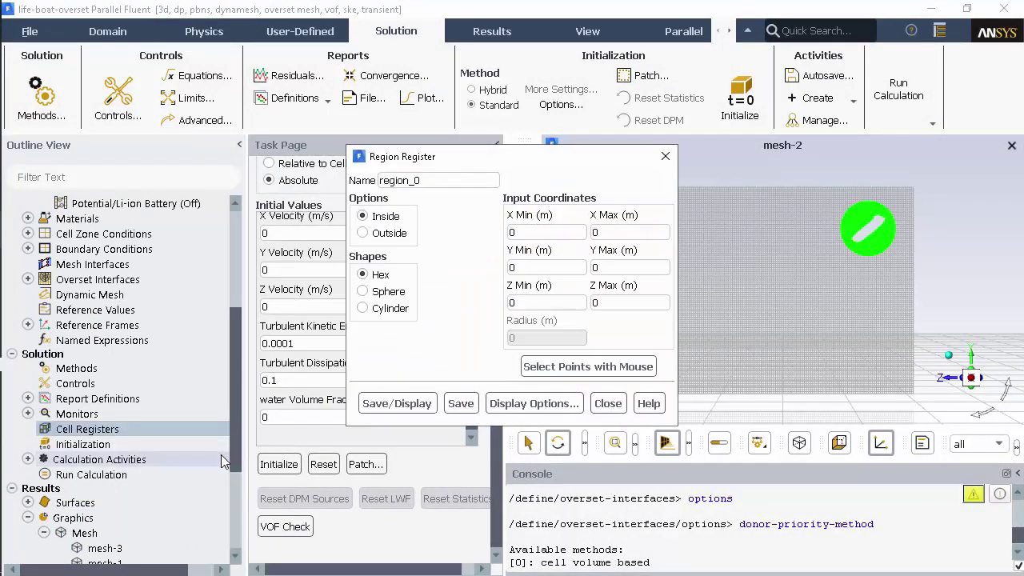
double_click(450, 180)
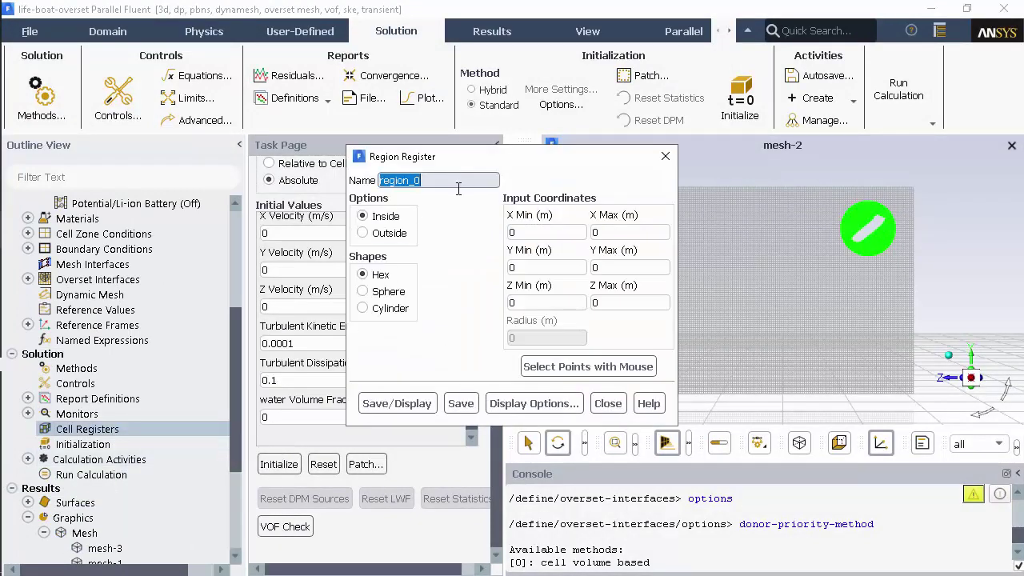
text(water_)
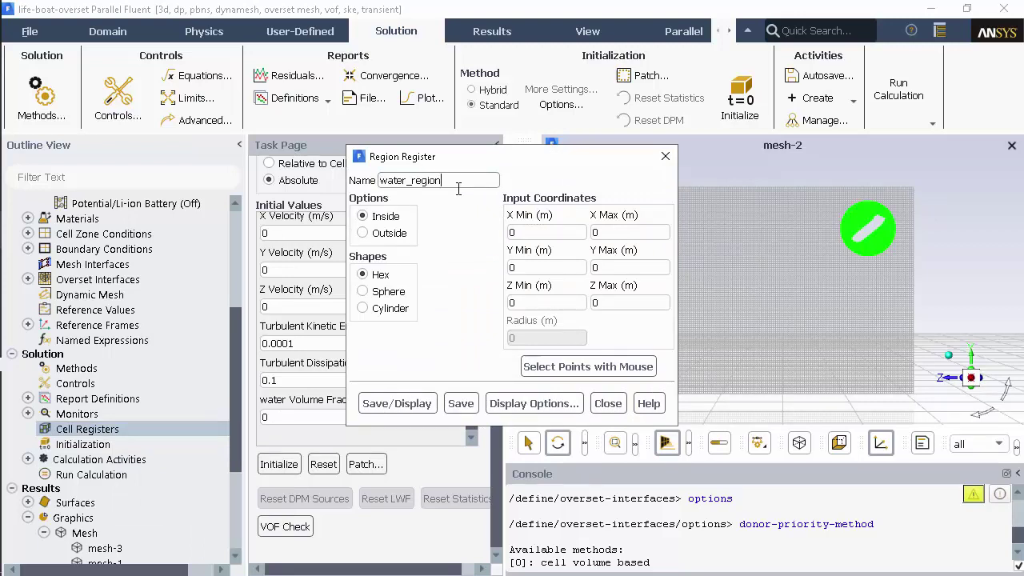
double_click(538, 231)
text(-100)
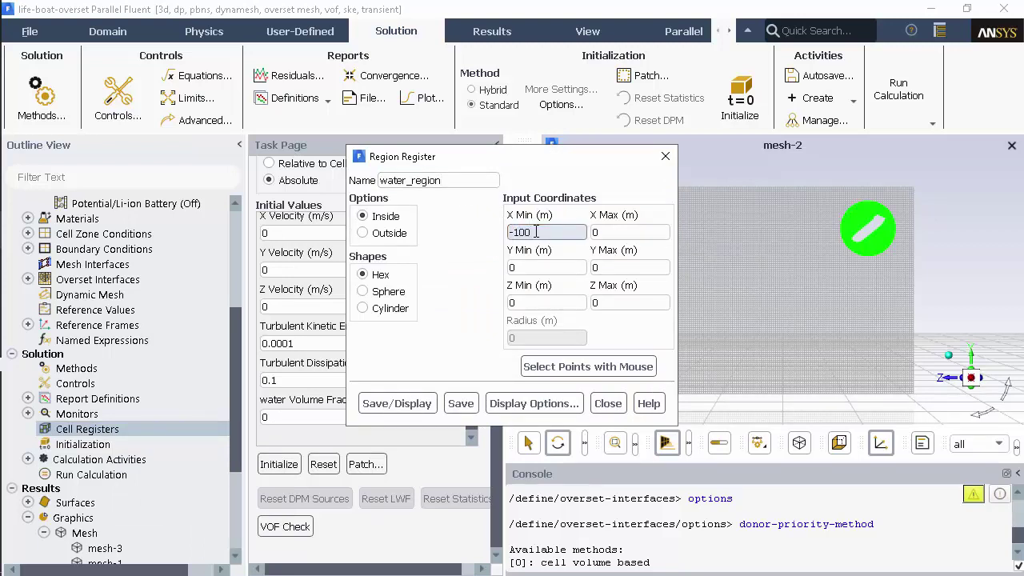
double_click(617, 233)
- Set the register's Y range to -100 to -31.4 and Z range to -100 to 100, and save it
double_click(537, 270)
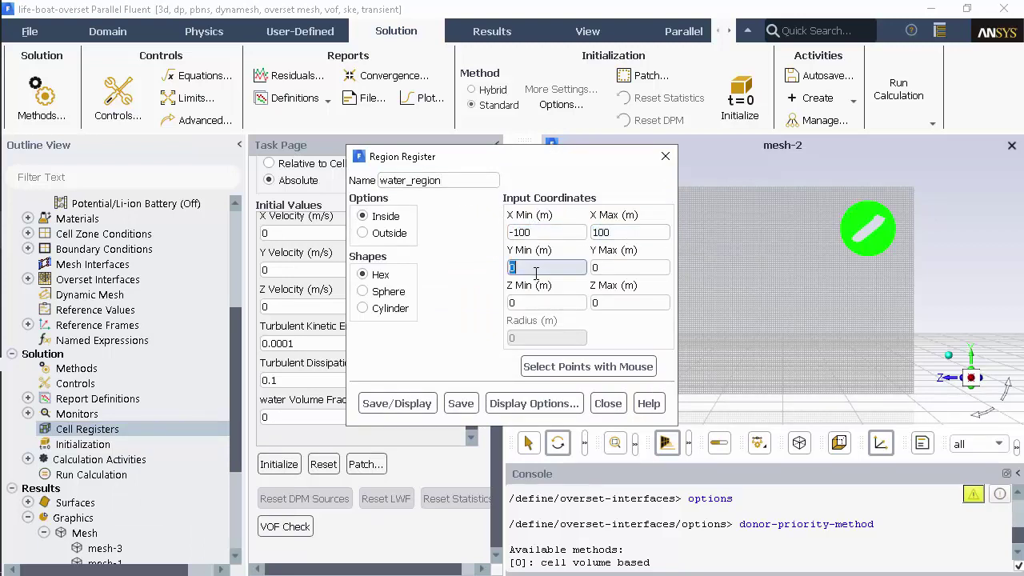
double_click(608, 268)
text(-31)
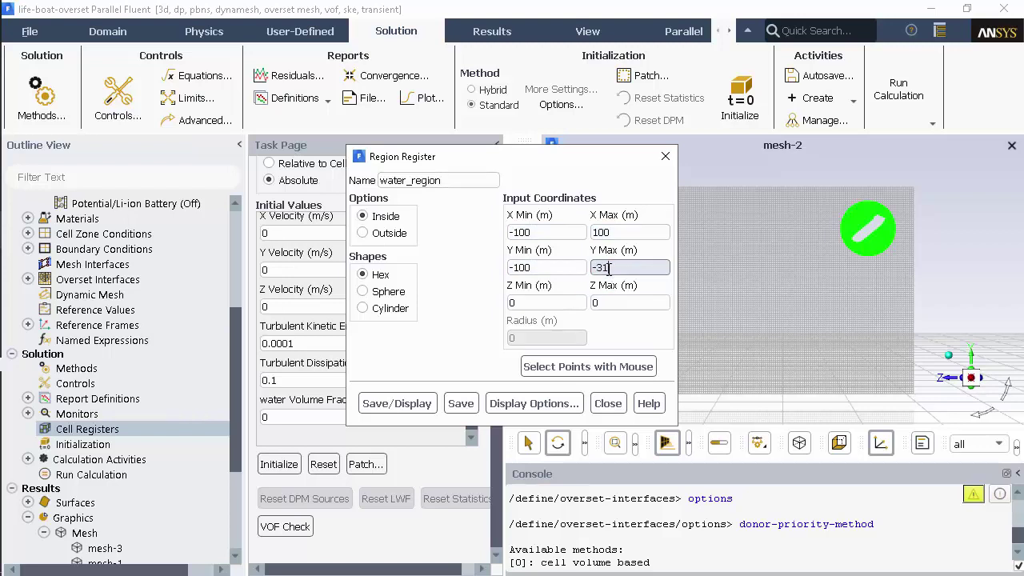
text(.4)
double_click(552, 302)
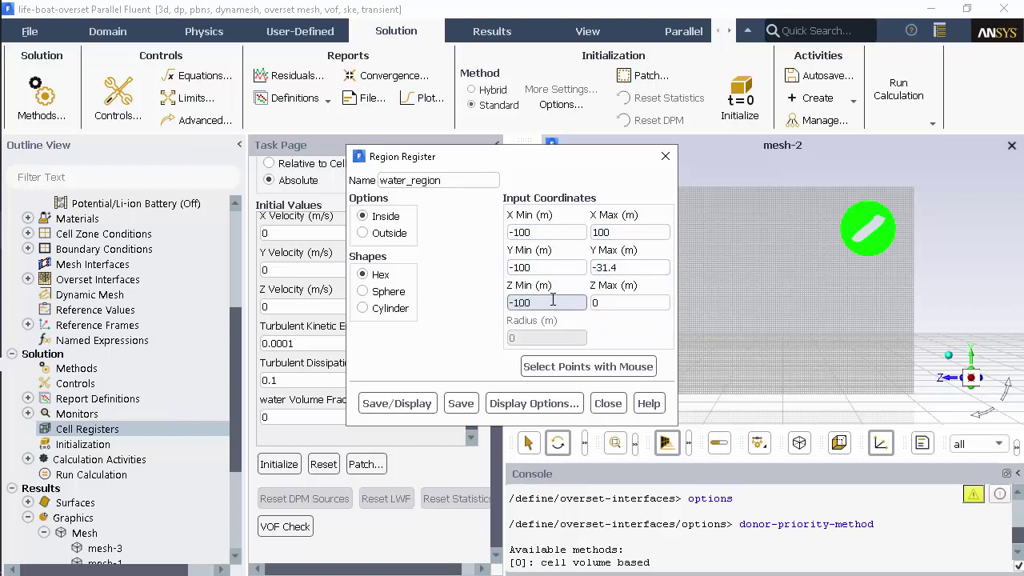
double_click(621, 302)
text(100)
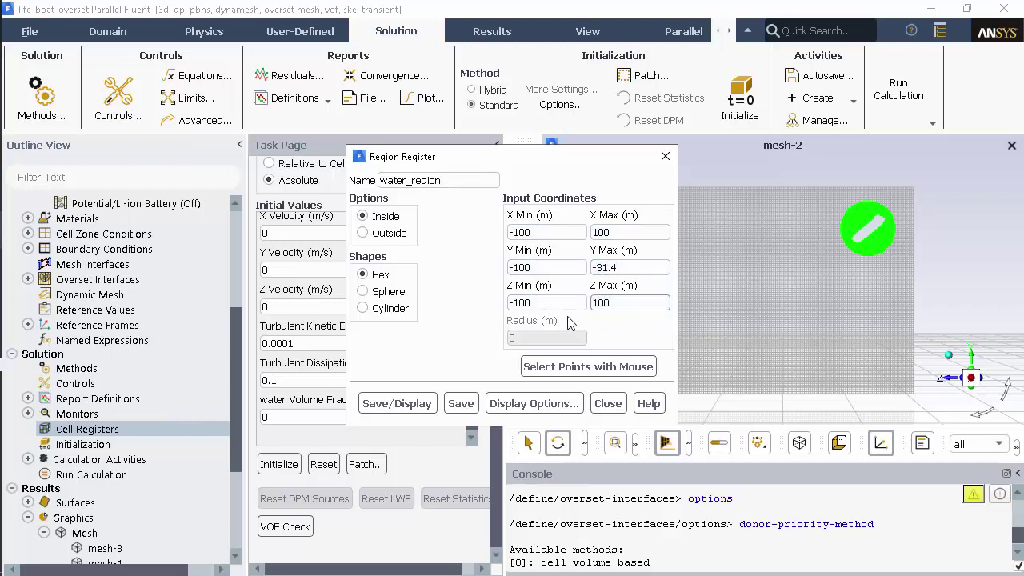
click(461, 404)
click(600, 404)
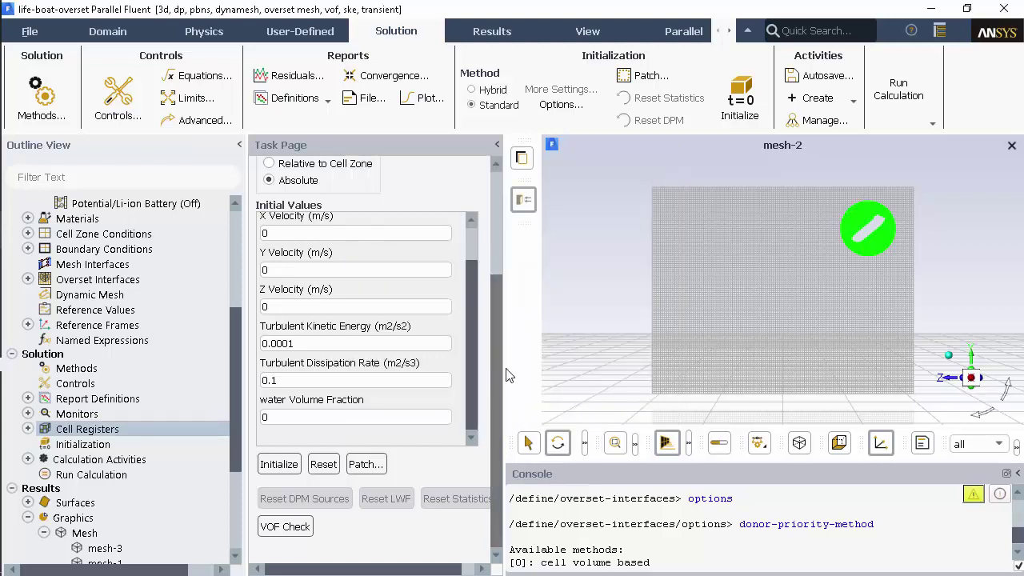
- Patch the water phase's Volume Fraction with value 1 into the water_region register
click(636, 80)
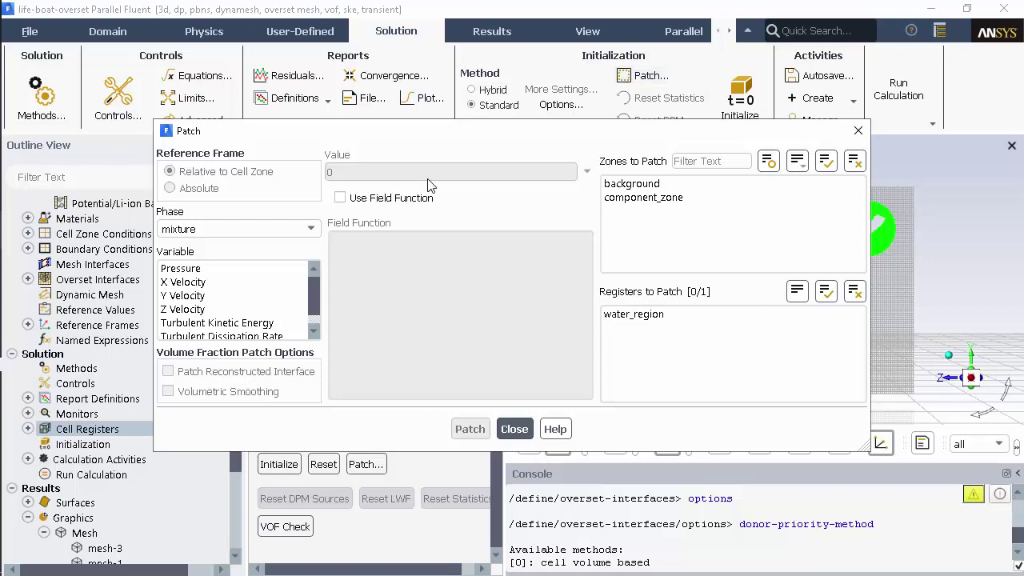
click(277, 232)
click(251, 264)
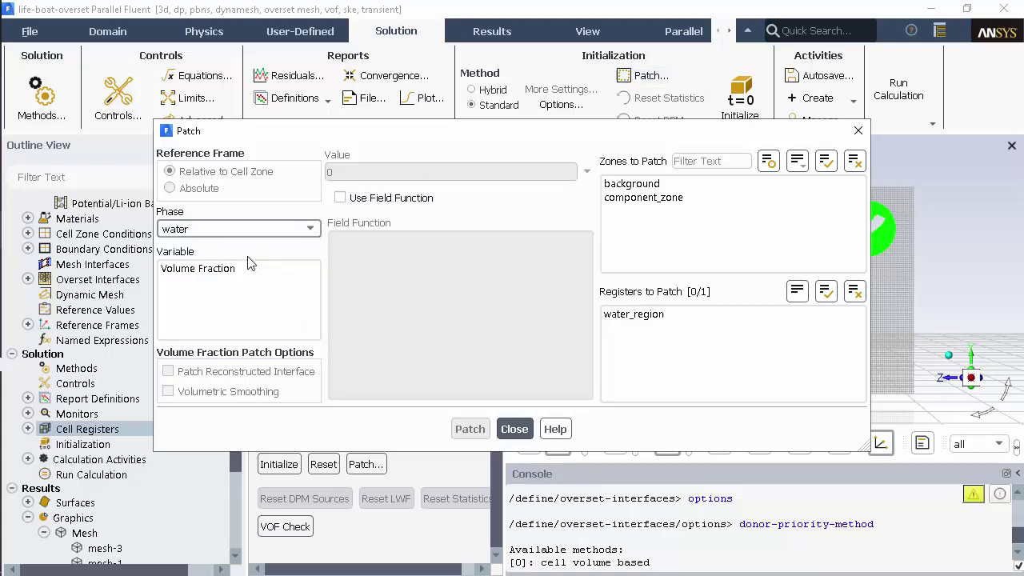
click(250, 267)
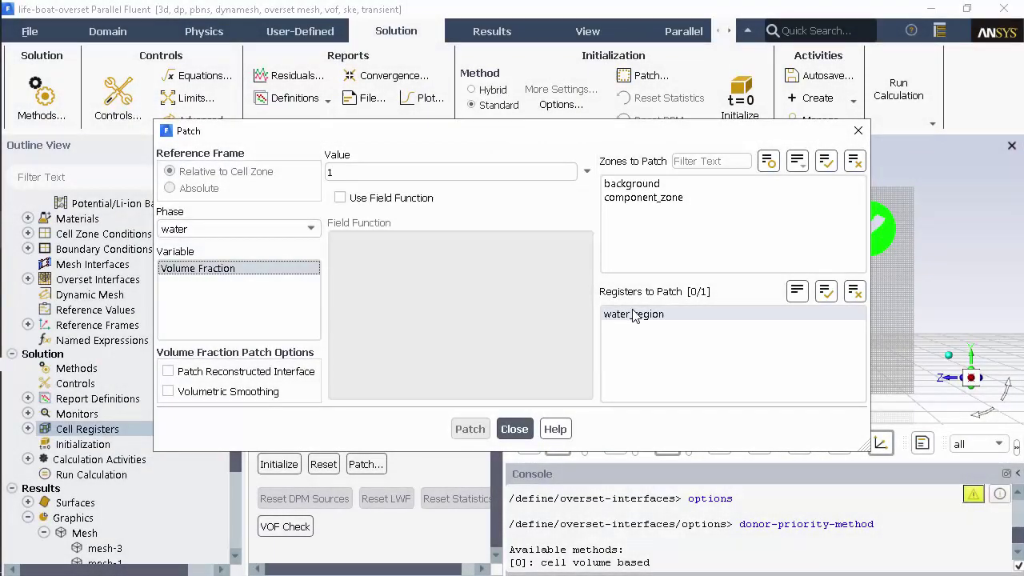
click(633, 315)
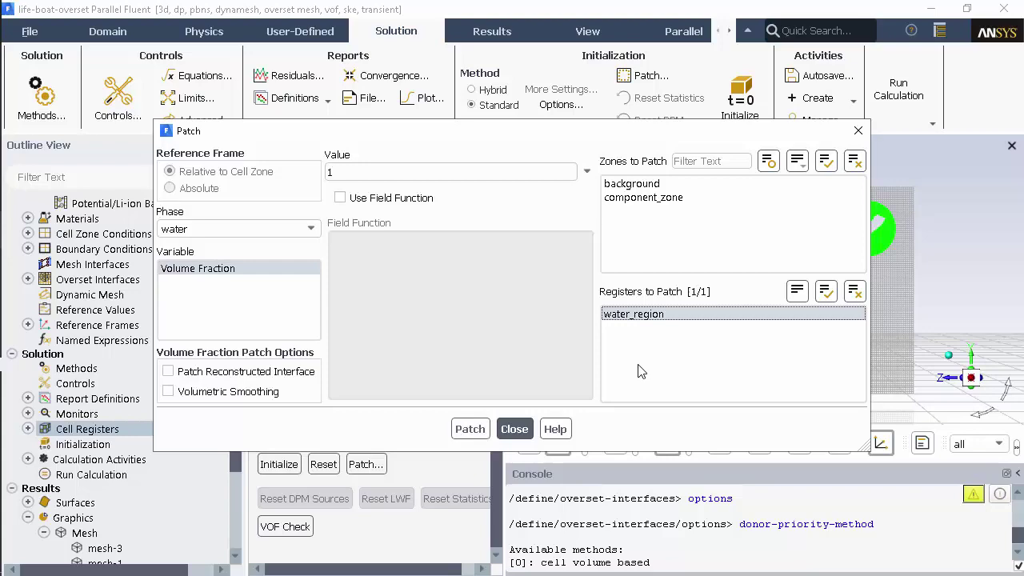
click(470, 430)
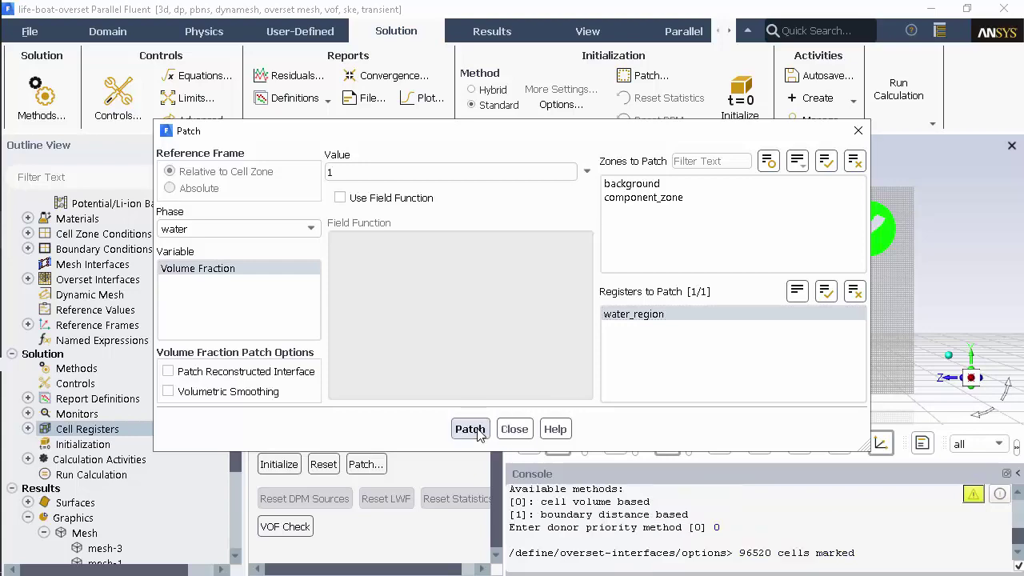
click(470, 430)
- Close the Patch dialog
click(514, 429)
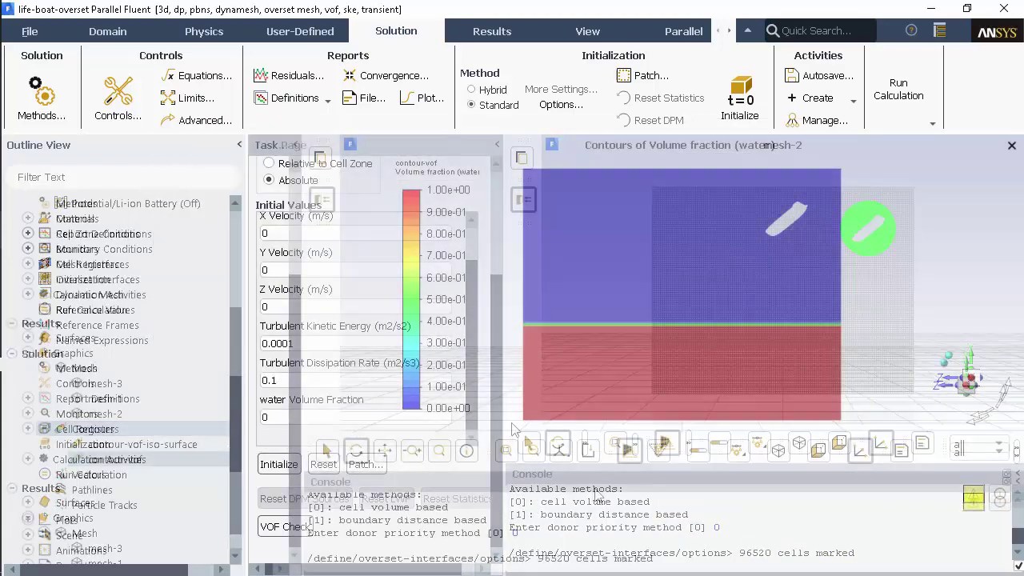